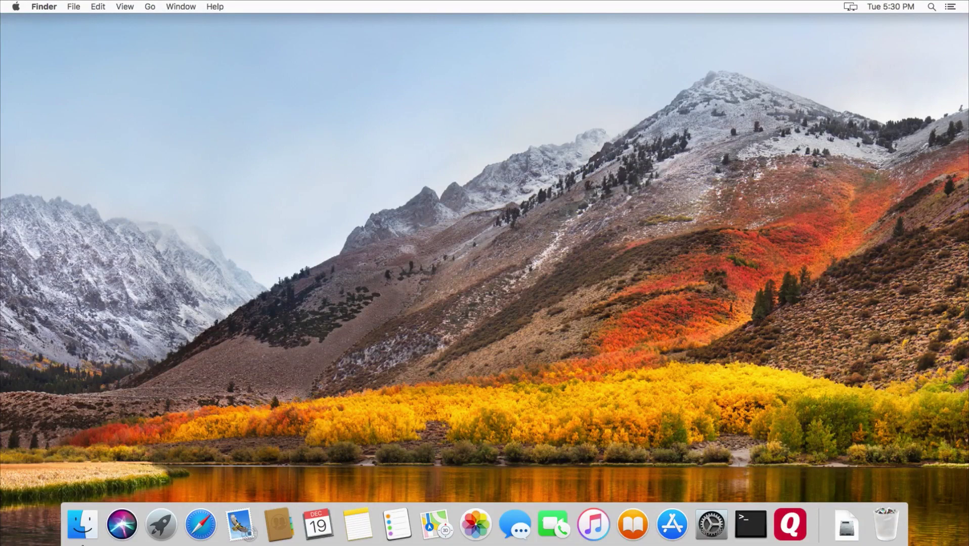
# Launch Quicken for Mac from its Dock icon.
pyautogui.click(790, 524)
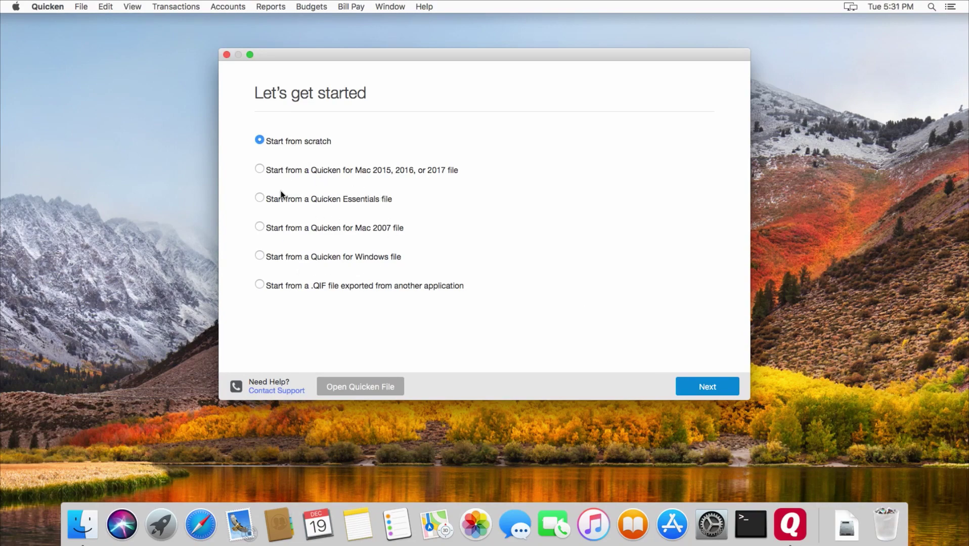
# Start from a Quicken for Windows file and pick the demo QDF in Documents.
pyautogui.click(261, 256)
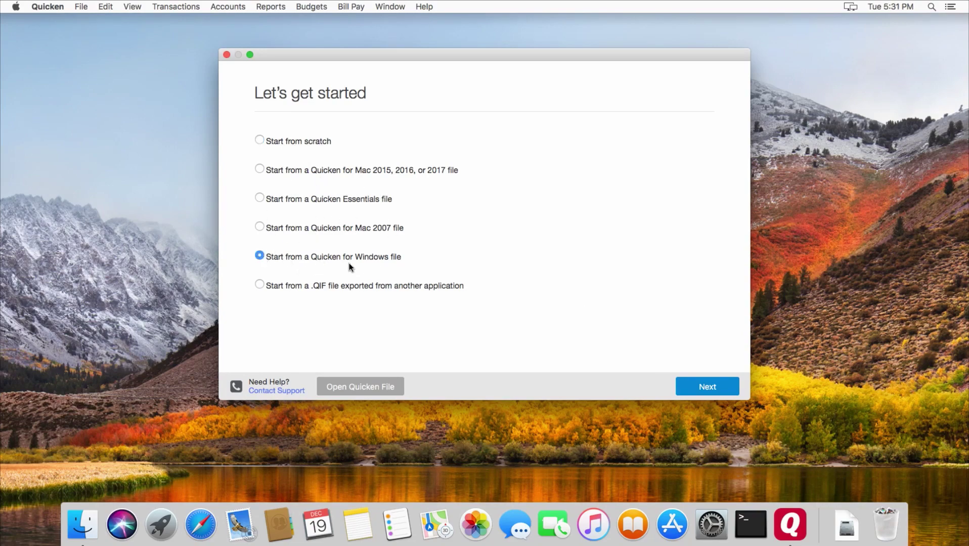
pyautogui.click(702, 386)
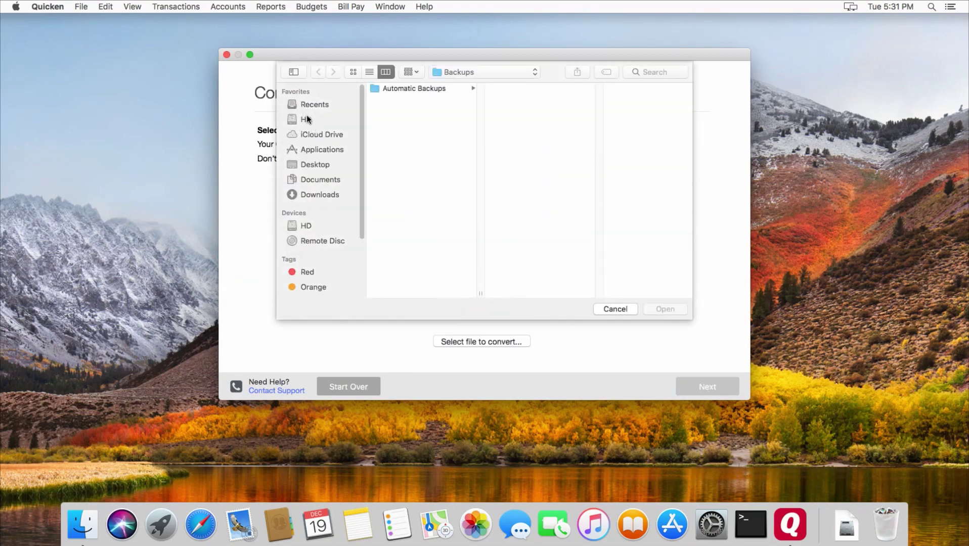
pyautogui.click(319, 180)
pyautogui.click(401, 88)
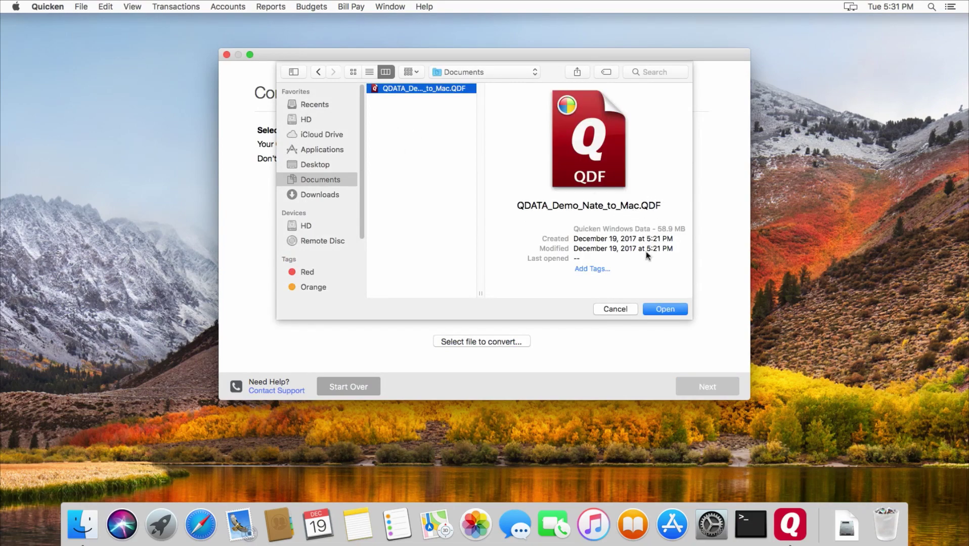
# Confirm the demo QDF, choose Don't use mobile, and create the converted Mac file.
pyautogui.click(659, 310)
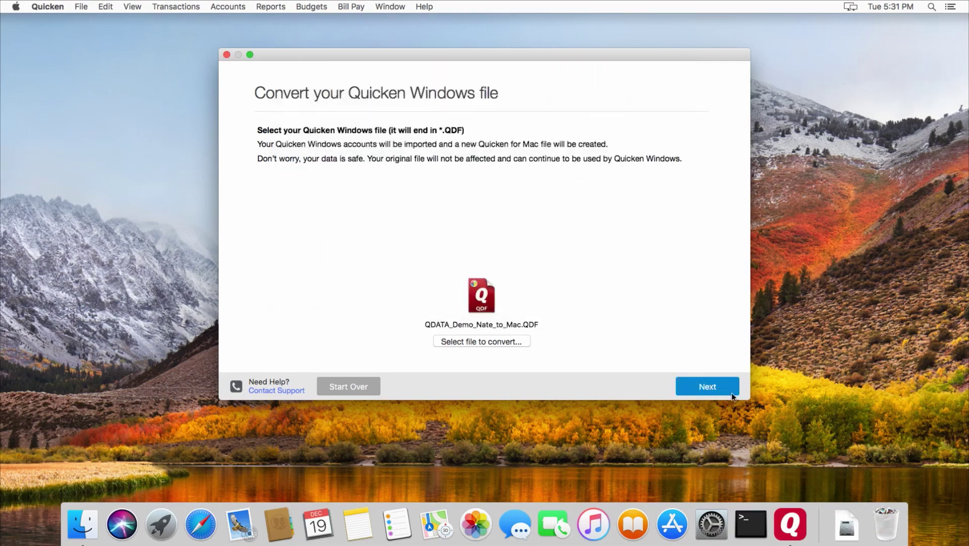
pyautogui.click(717, 386)
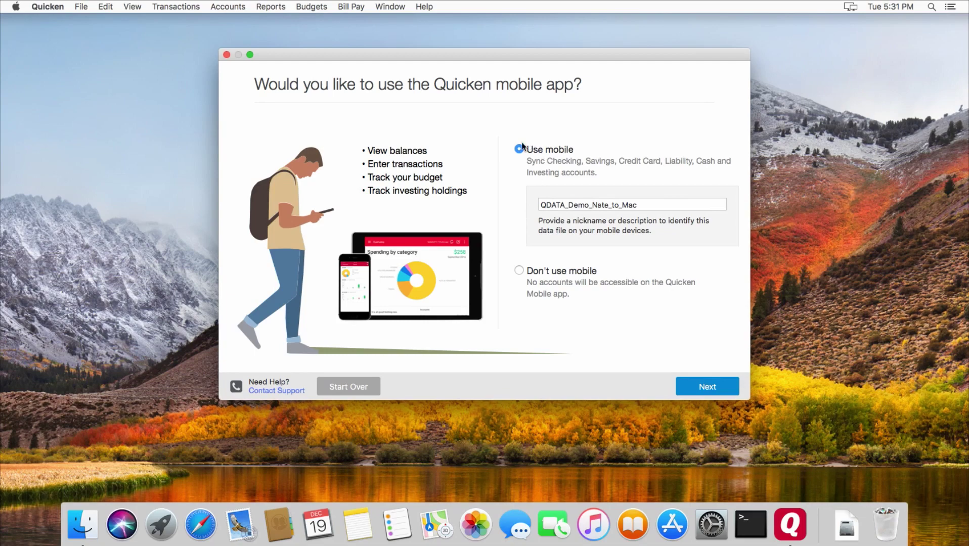
pyautogui.click(518, 271)
pyautogui.click(697, 386)
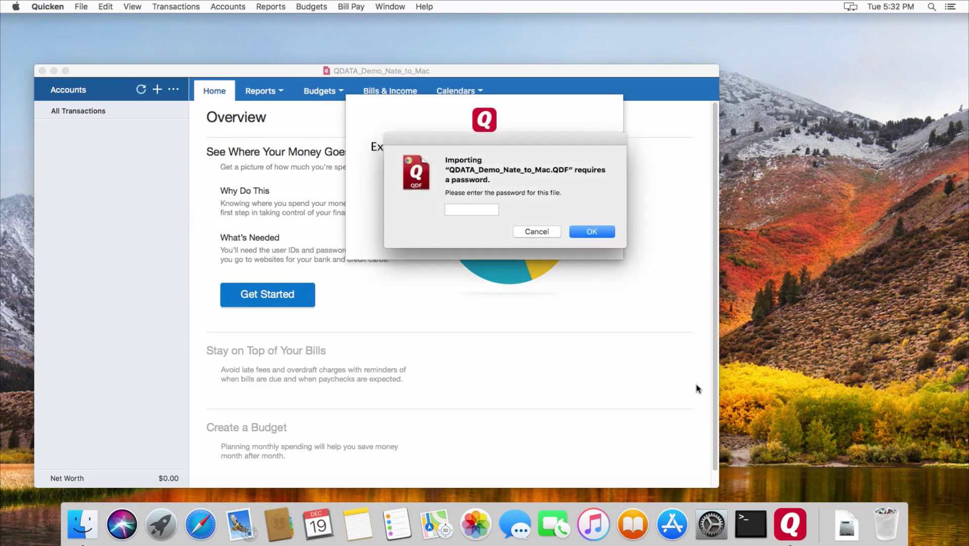
# Select the password field in the QDF import prompt.
pyautogui.click(468, 207)
# Enter the QDF file's password and submit it to complete the import.
pyautogui.write('••••••••••')
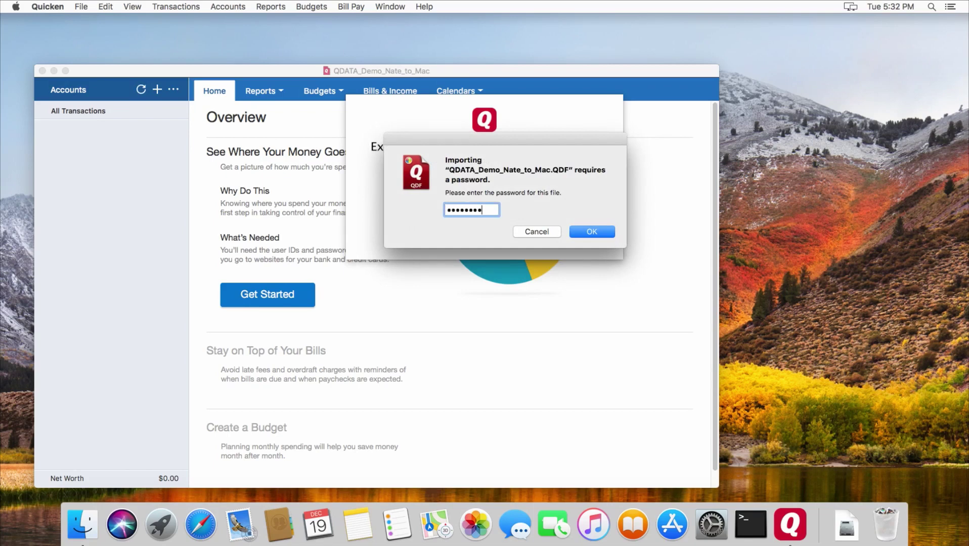
pyautogui.press('Return')
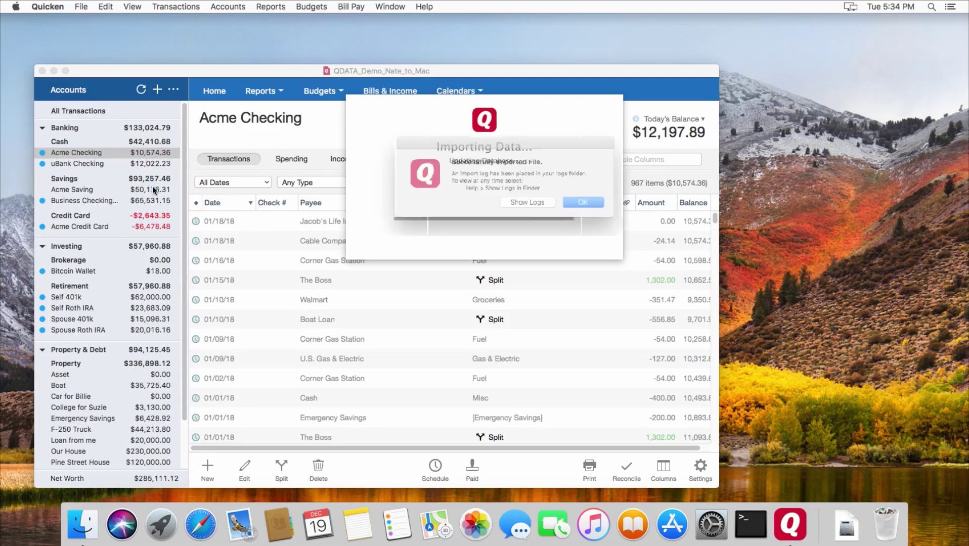
# Dismiss the import success message and close Setup Automatic Downloads without connecting any accounts.
pyautogui.click(590, 207)
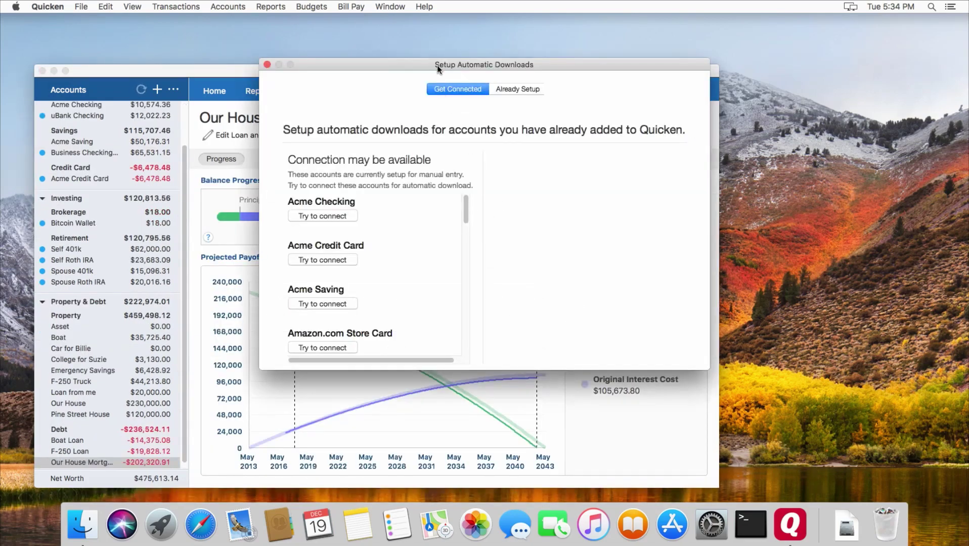
pyautogui.moveTo(436, 64); pyautogui.dragTo(386, 86)
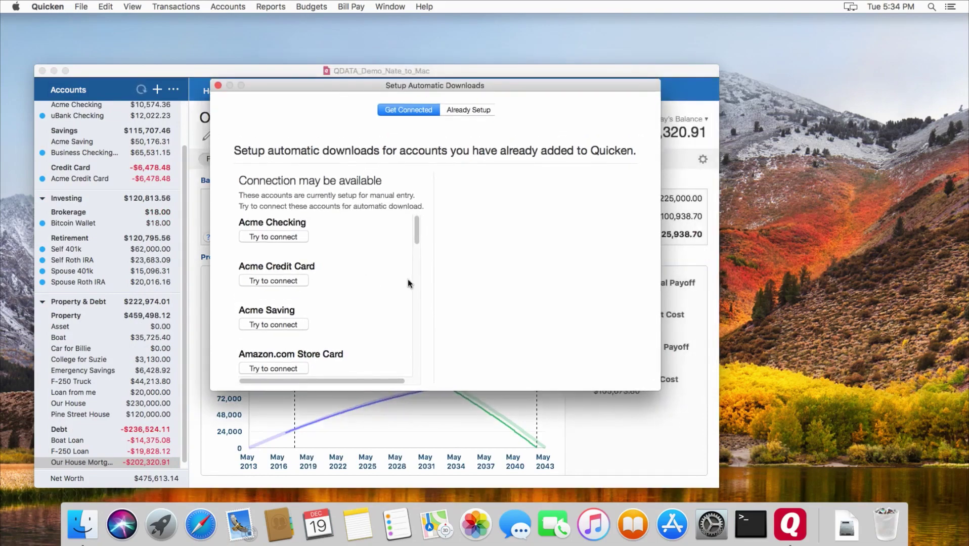
pyautogui.moveTo(418, 236); pyautogui.dragTo(423, 209)
pyautogui.click(217, 85)
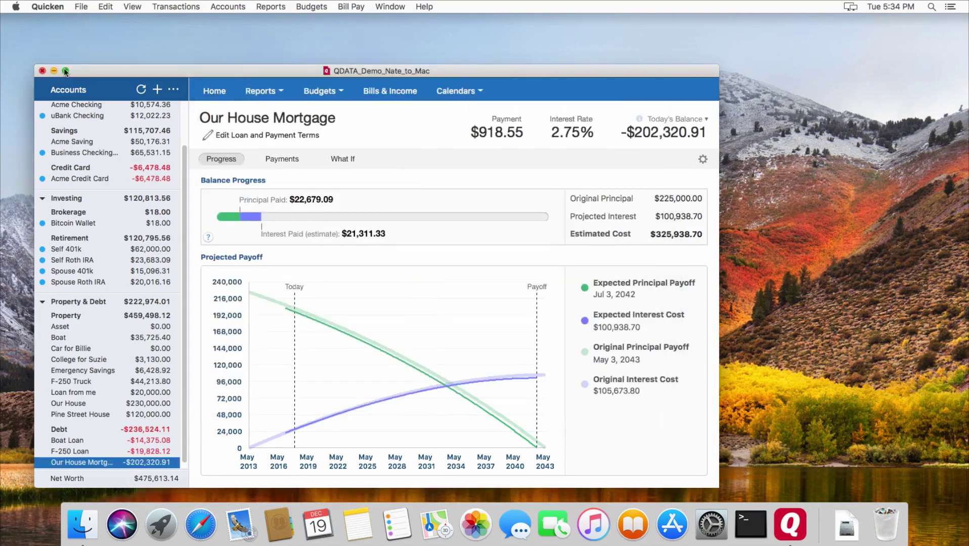
# Maximize the Quicken window and set sidebar balances to Show Cents.
pyautogui.click(65, 70)
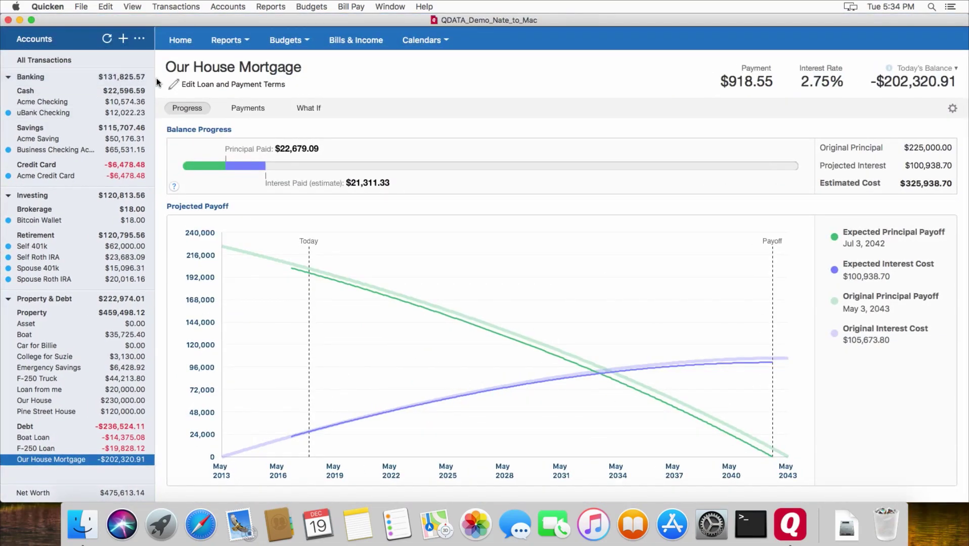
pyautogui.click(139, 39)
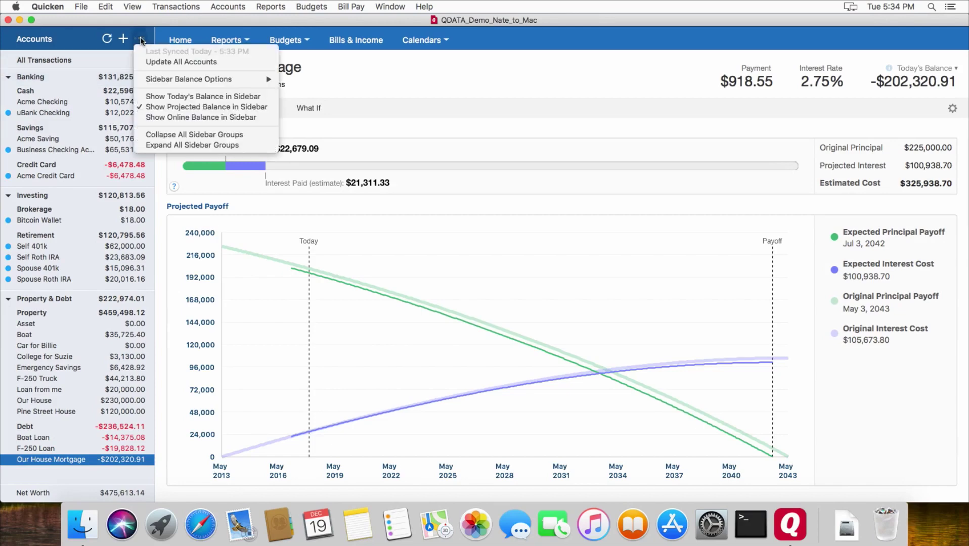
pyautogui.moveTo(205, 85)
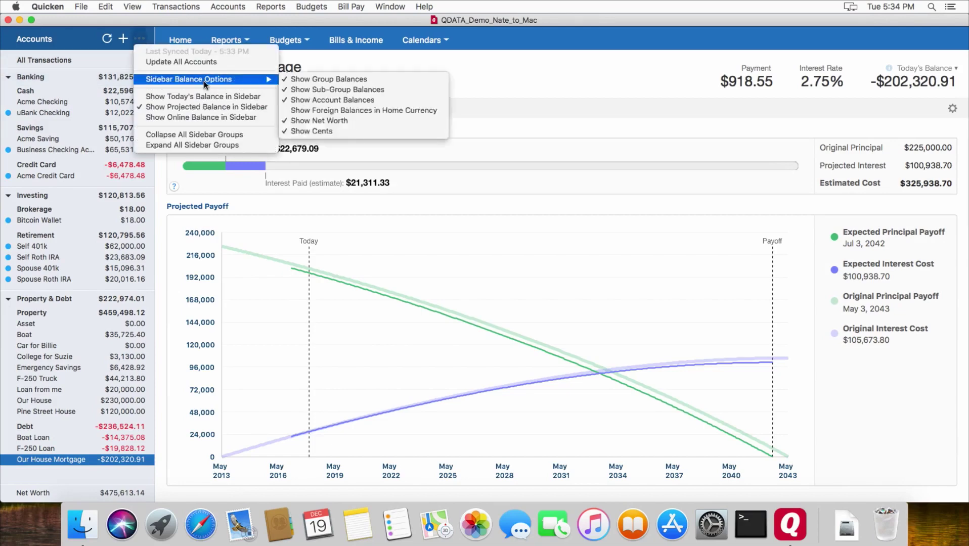
pyautogui.click(308, 130)
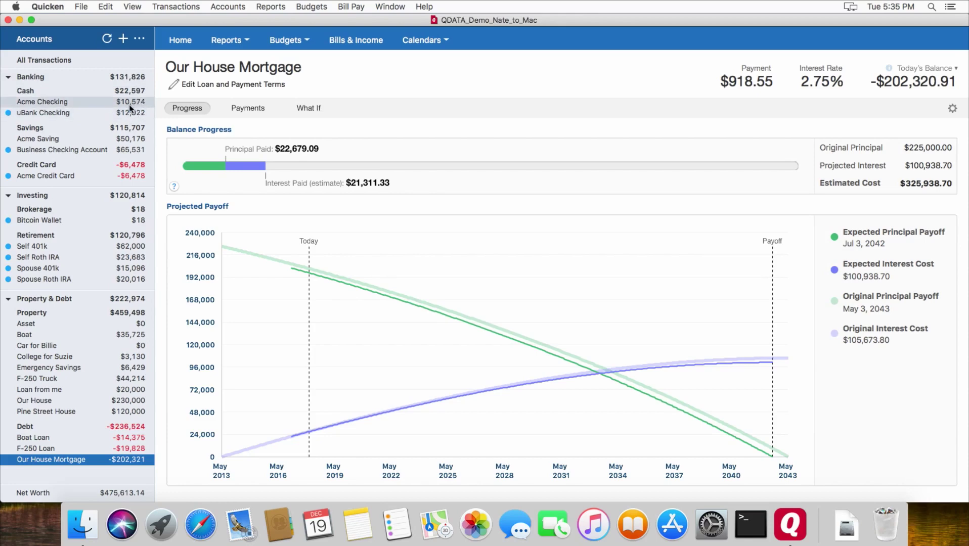
pyautogui.moveTo(129, 104)
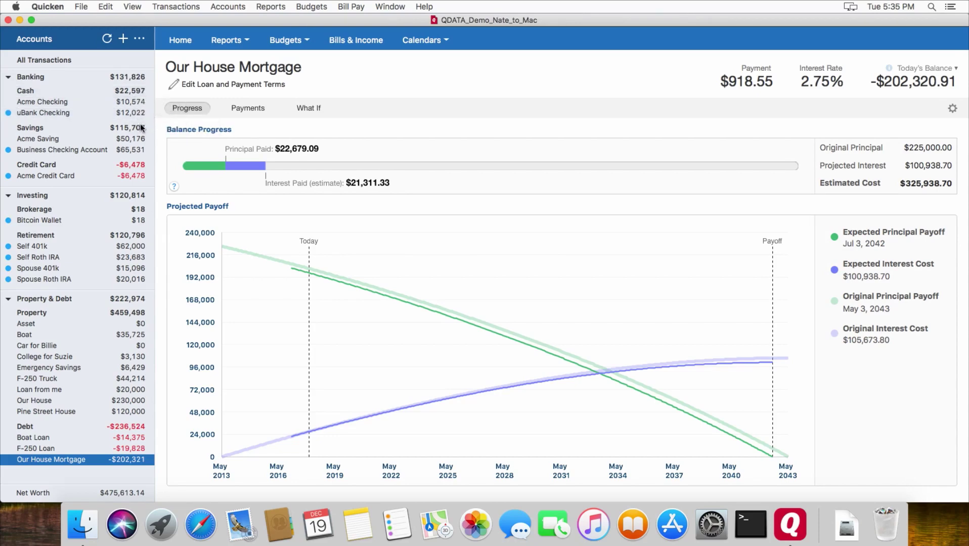
pyautogui.click(137, 36)
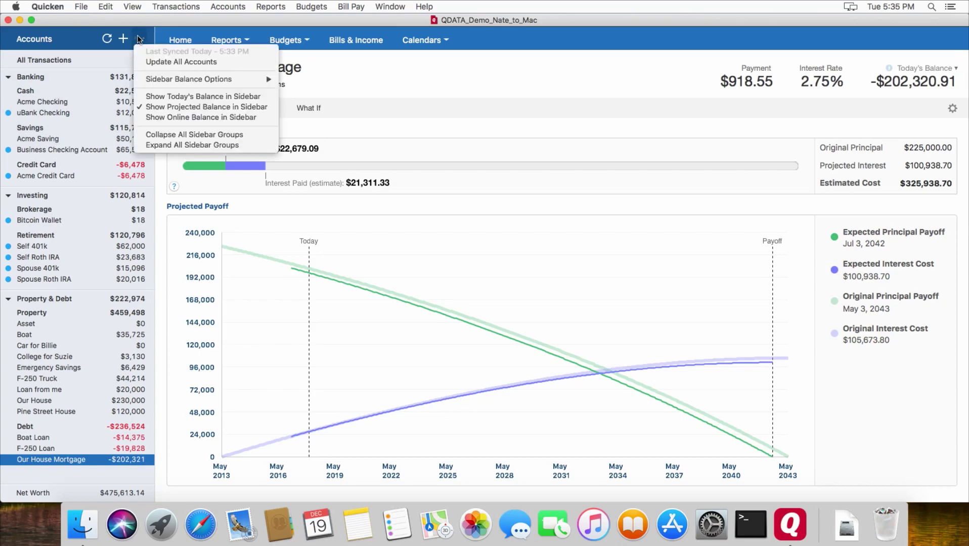
pyautogui.moveTo(164, 80)
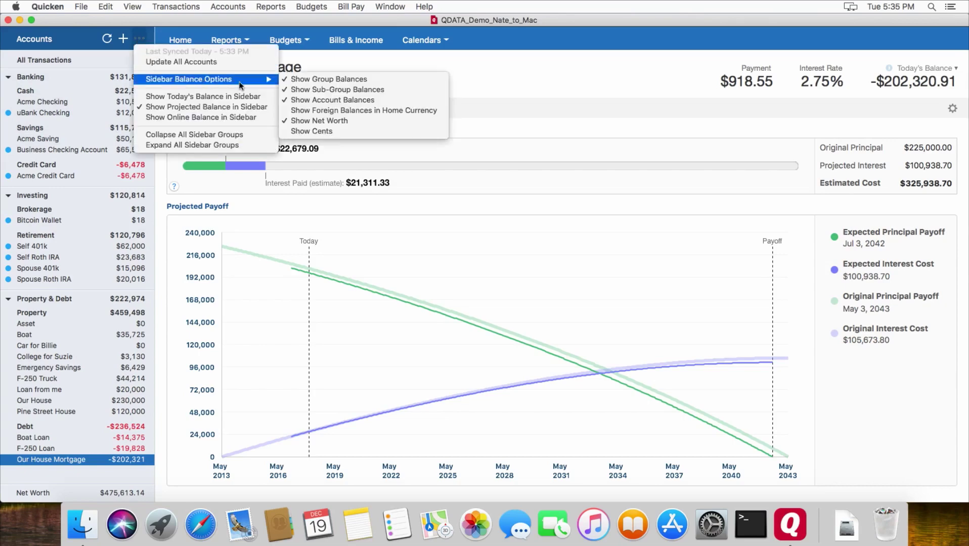
pyautogui.click(309, 131)
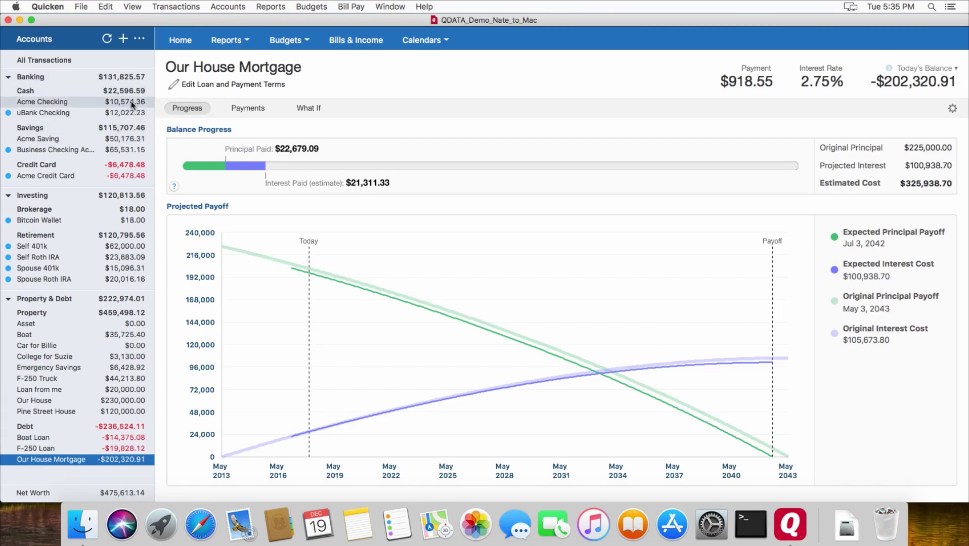
# Set the sidebar to Show Today's Balance, giving a $477,011.89 net worth.
pyautogui.click(139, 39)
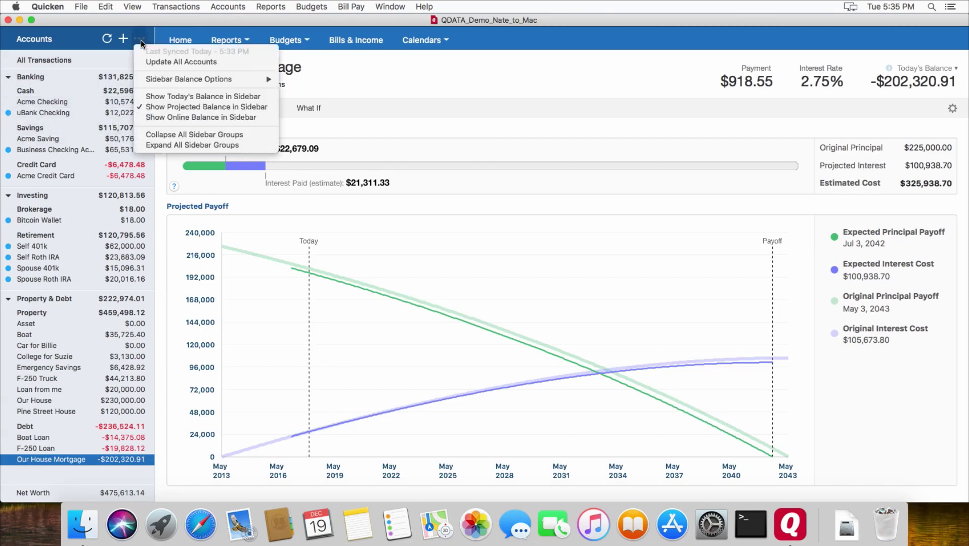
pyautogui.click(164, 96)
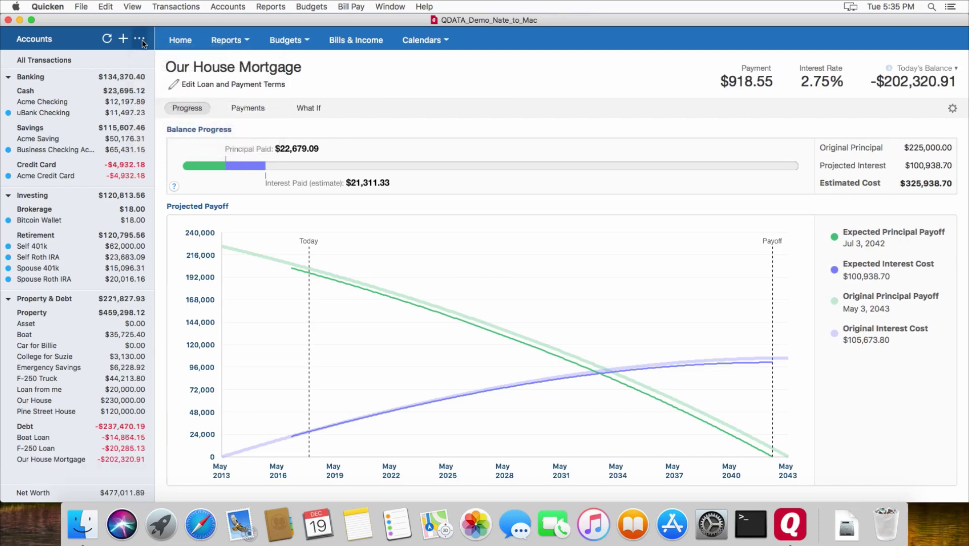
pyautogui.click(142, 40)
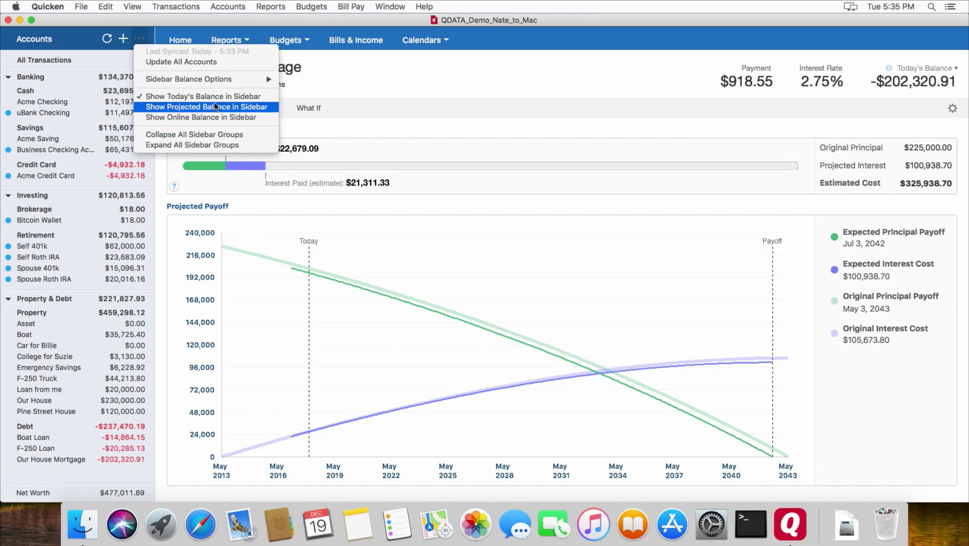
pyautogui.click(172, 96)
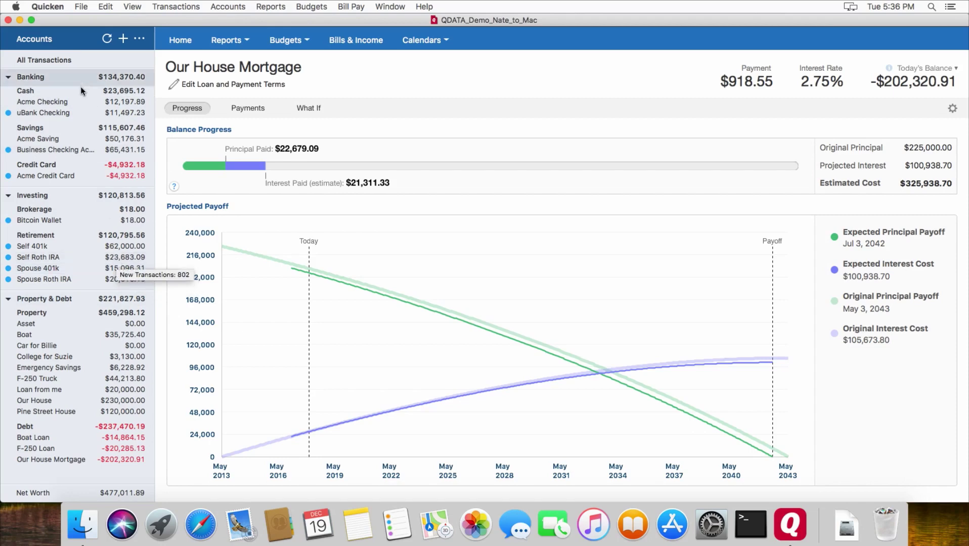
pyautogui.click(59, 101)
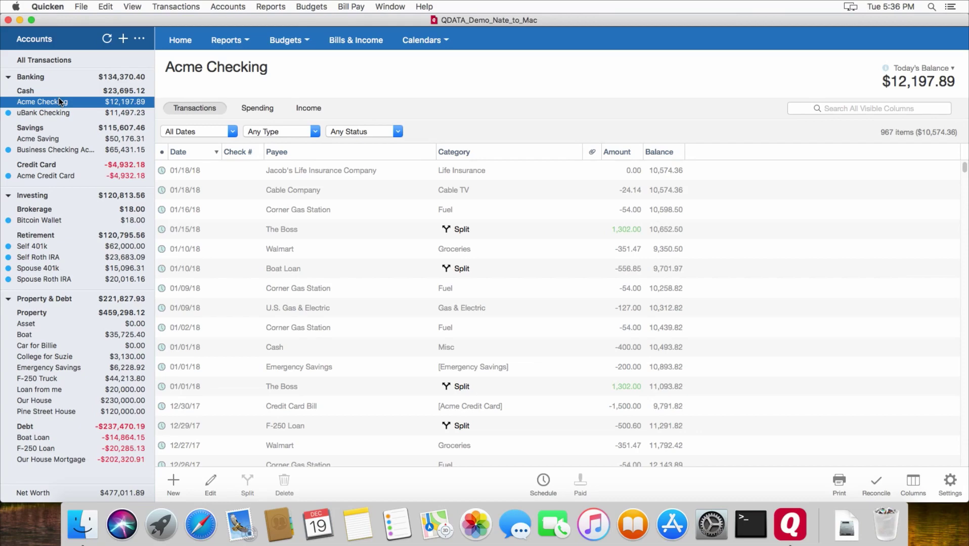
pyautogui.click(47, 113)
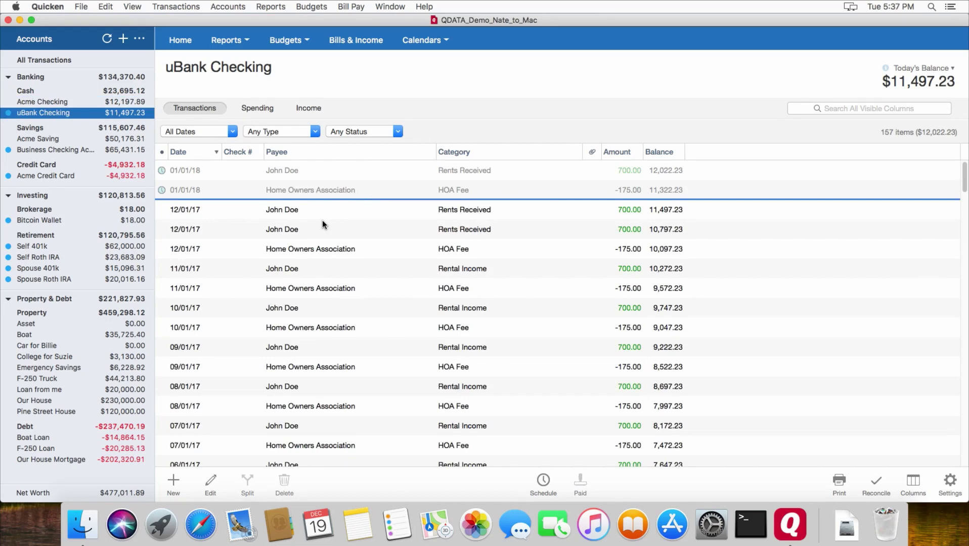
pyautogui.click(48, 101)
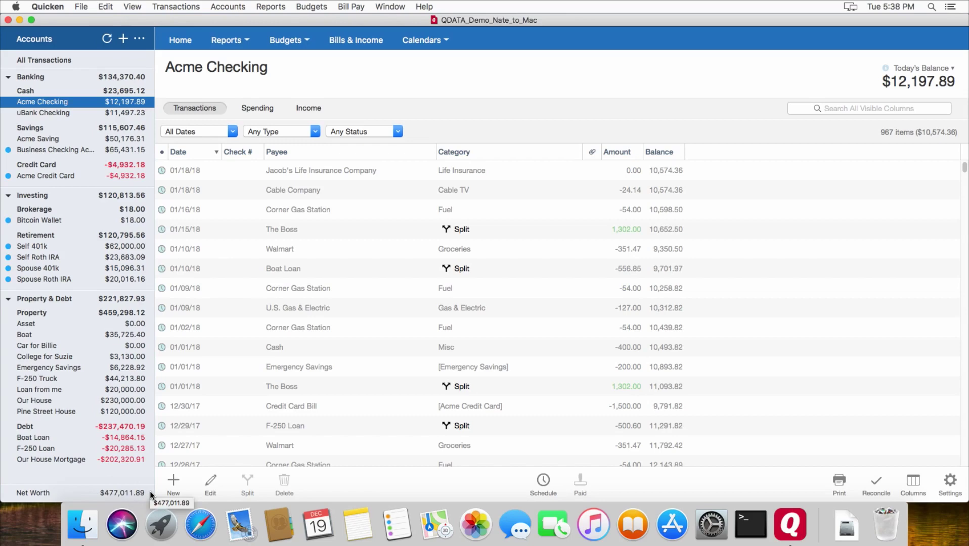
# Close the sidebar options unchanged and switch to the Home overview with Cmd+1.
pyautogui.click(139, 39)
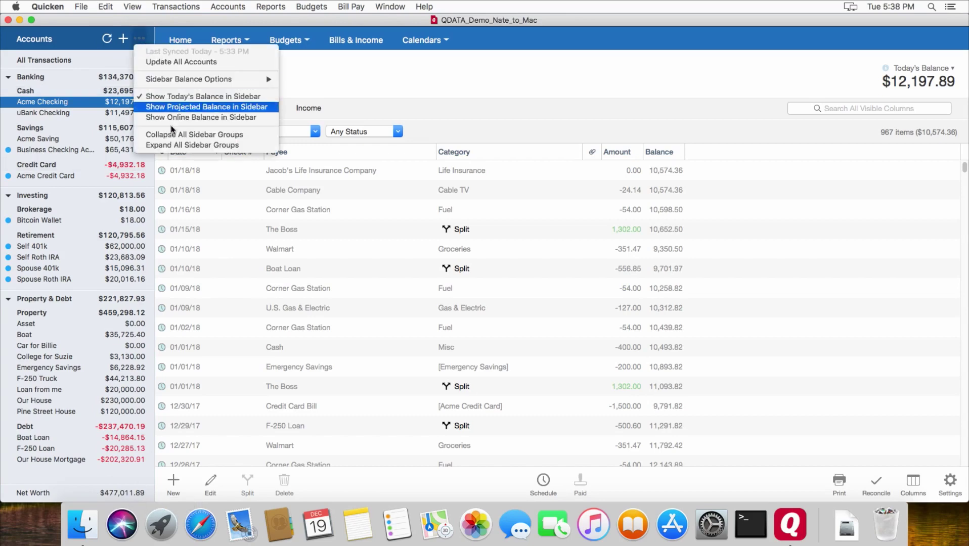
pyautogui.click(88, 43)
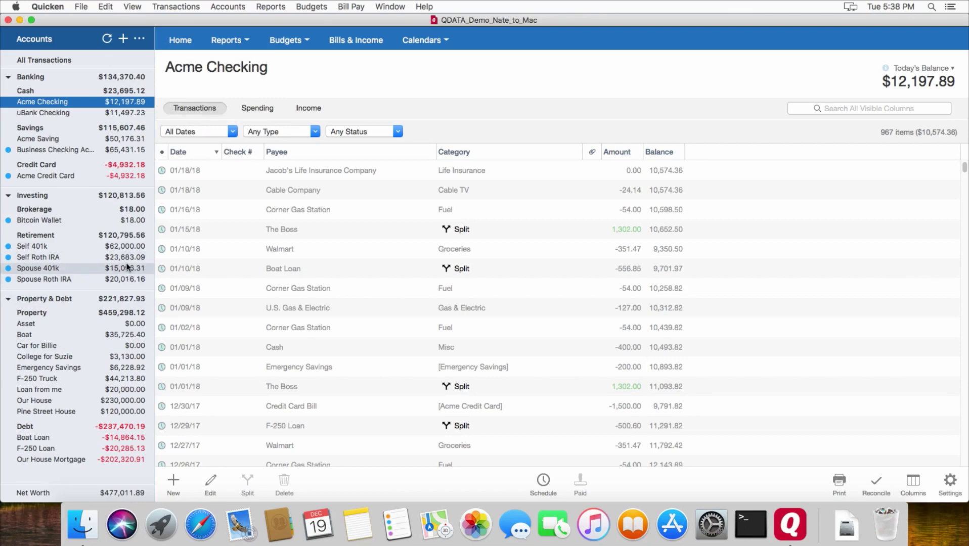
pyautogui.moveTo(126, 267)
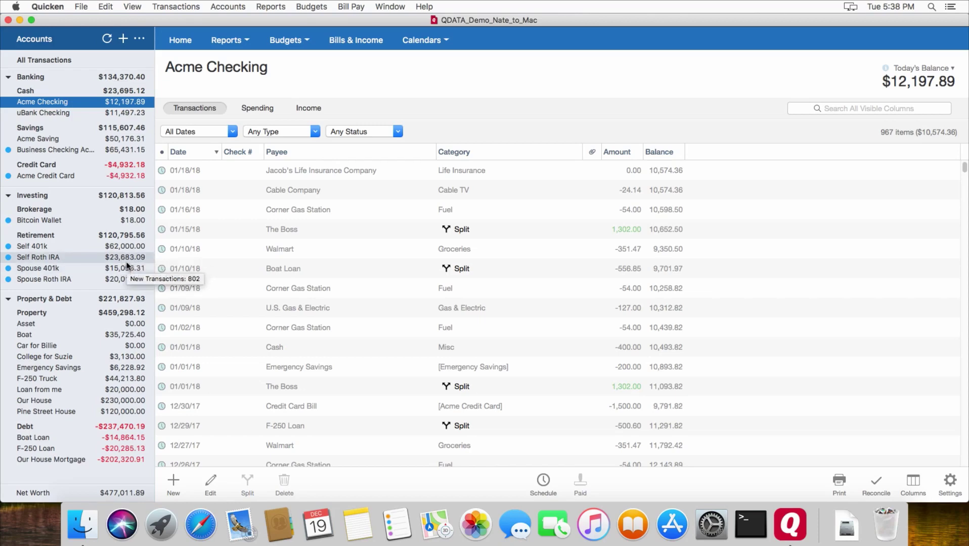
pyautogui.press('super+1')
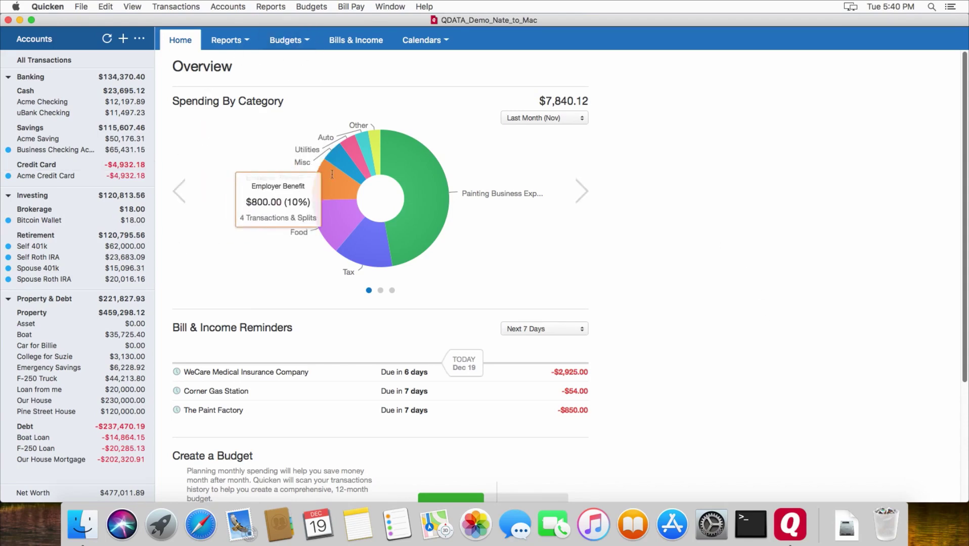
# Look at the Budgets introduction, then return to the Acme Checking cash register.
pyautogui.click(295, 42)
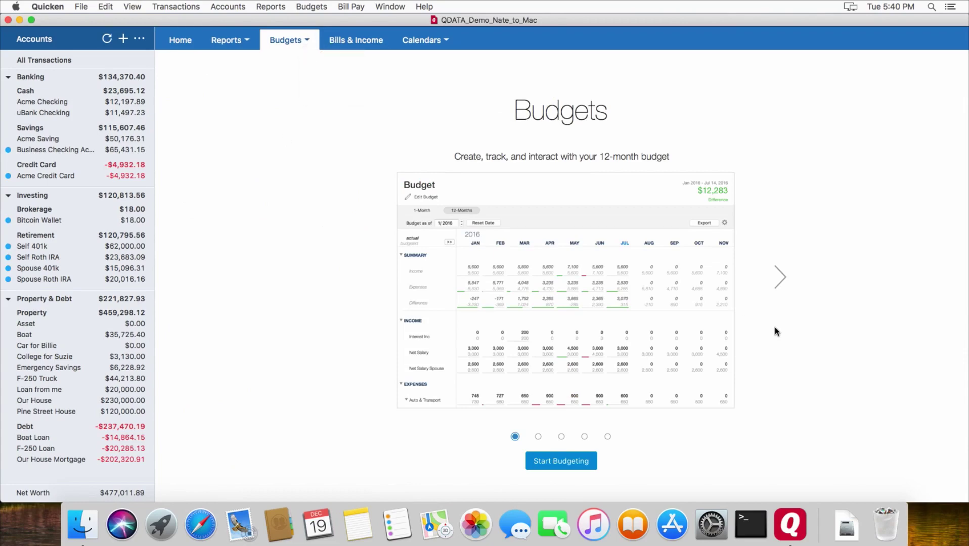
pyautogui.click(124, 91)
# Open the Acme Checking register from the sidebar to view its 967 transactions and balance.
pyautogui.click(124, 103)
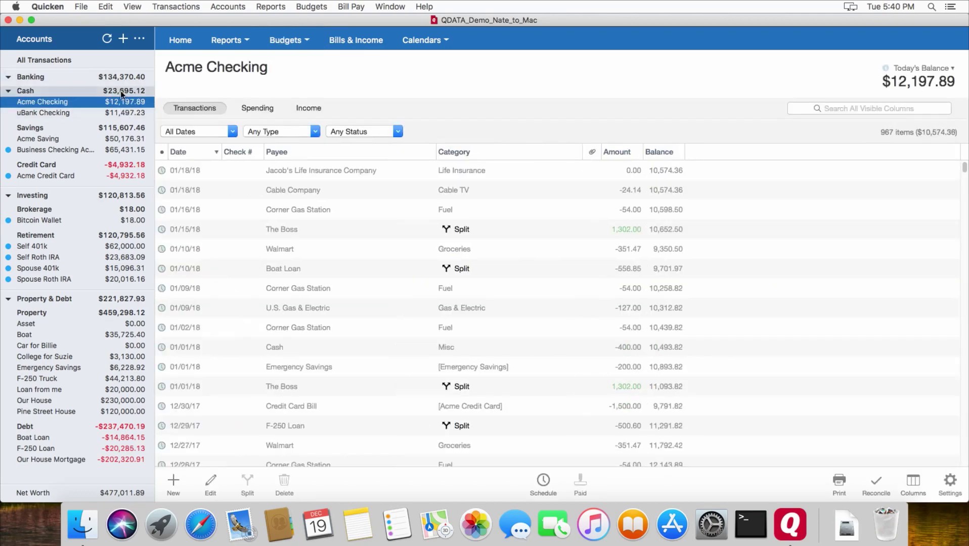